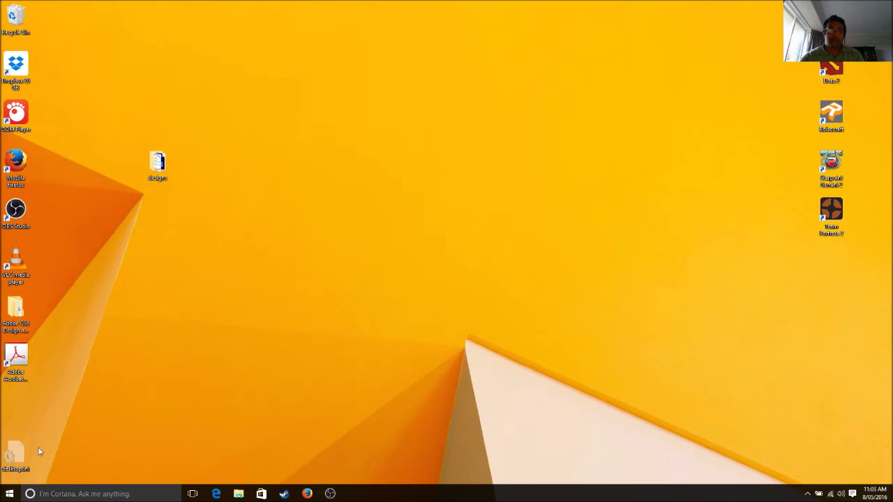
# Open the Windows 10 Start menu to find Word 2016
pyautogui.click(10, 493)
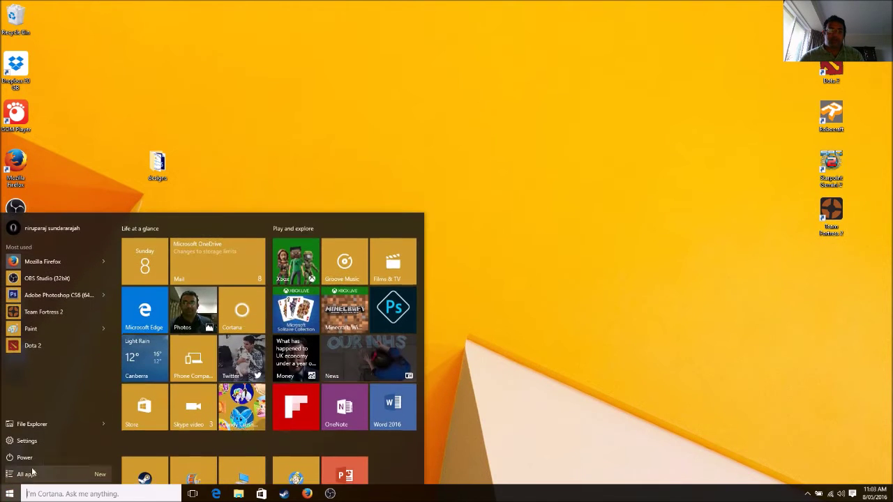
# Launch Word 2016 and browse the start-screen templates
pyautogui.click(387, 428)
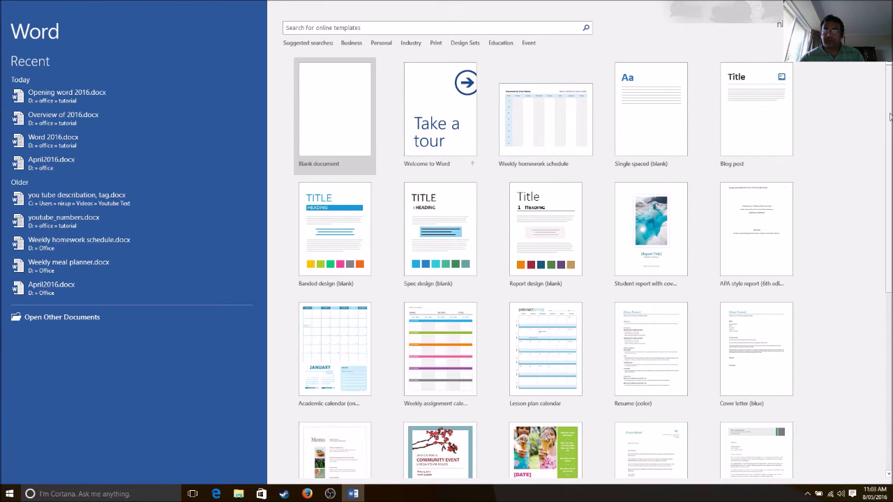
pyautogui.moveTo(891, 115); pyautogui.dragTo(889, 302)
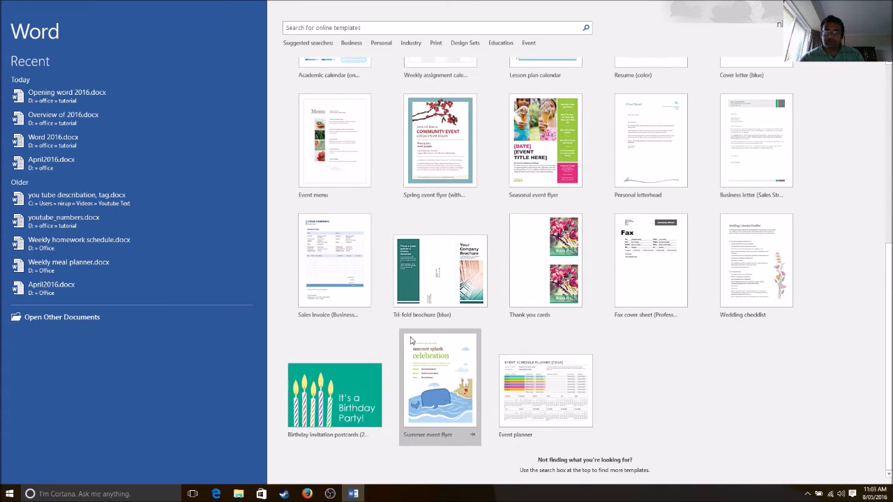
pyautogui.moveTo(890, 314); pyautogui.dragTo(890, 127)
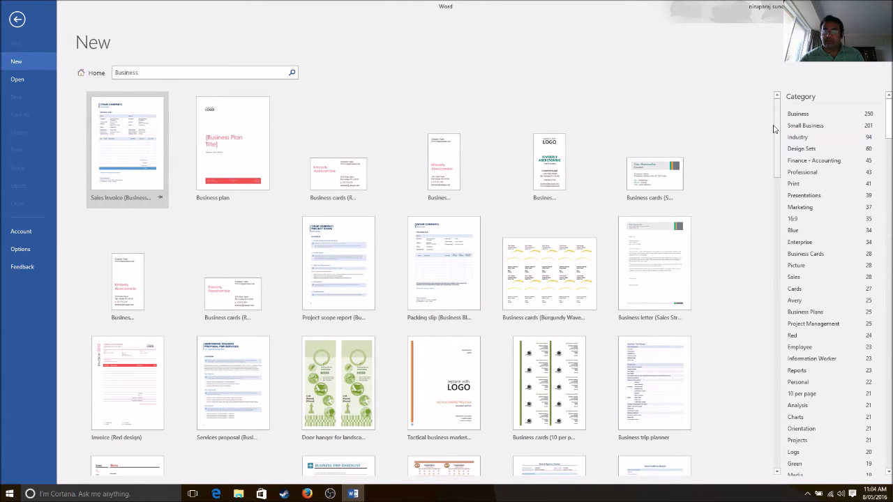
# Filter Business templates by Small Business, Sales and Retail, then return to the start screen
pyautogui.moveTo(775, 132); pyautogui.dragTo(774, 182)
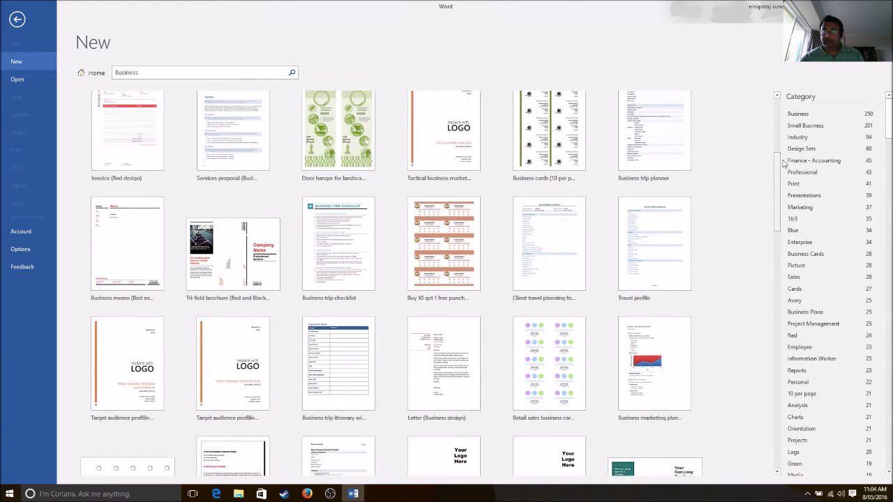
pyautogui.click(824, 127)
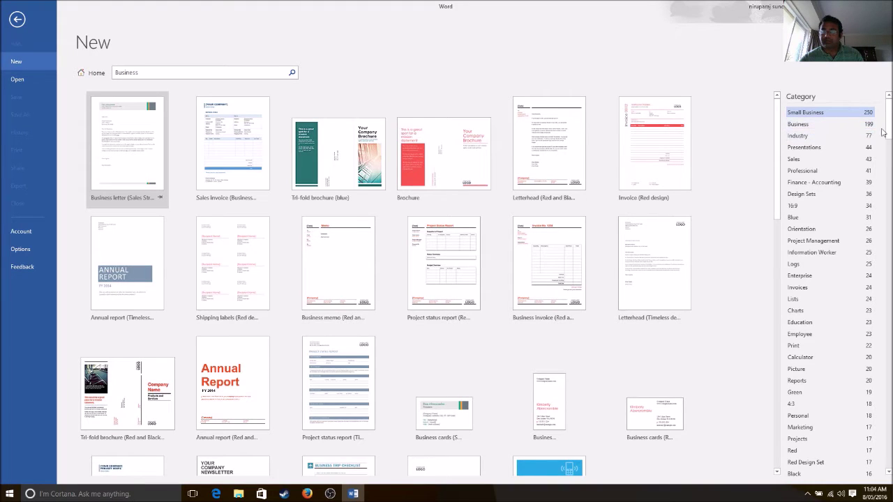
pyautogui.click(822, 159)
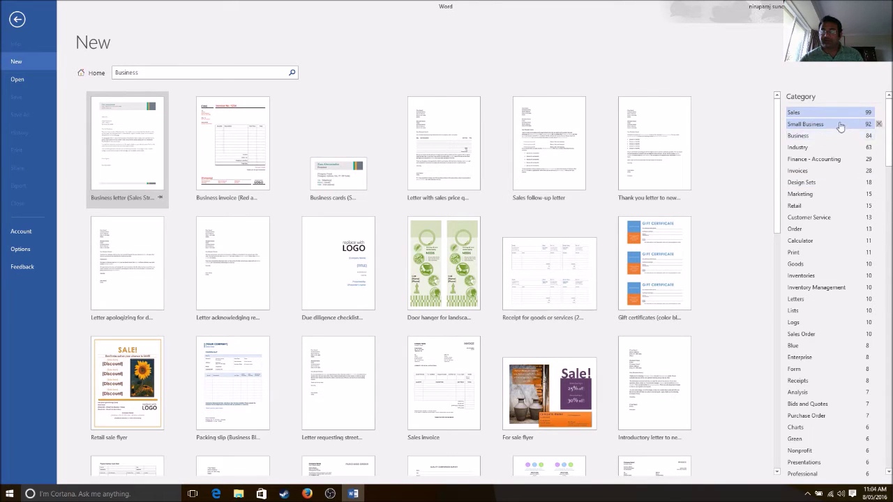
pyautogui.click(817, 208)
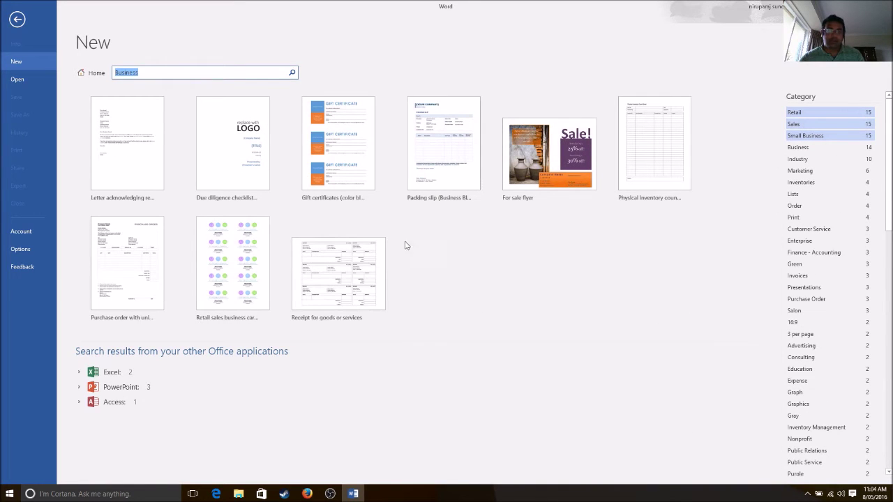
pyautogui.click(18, 21)
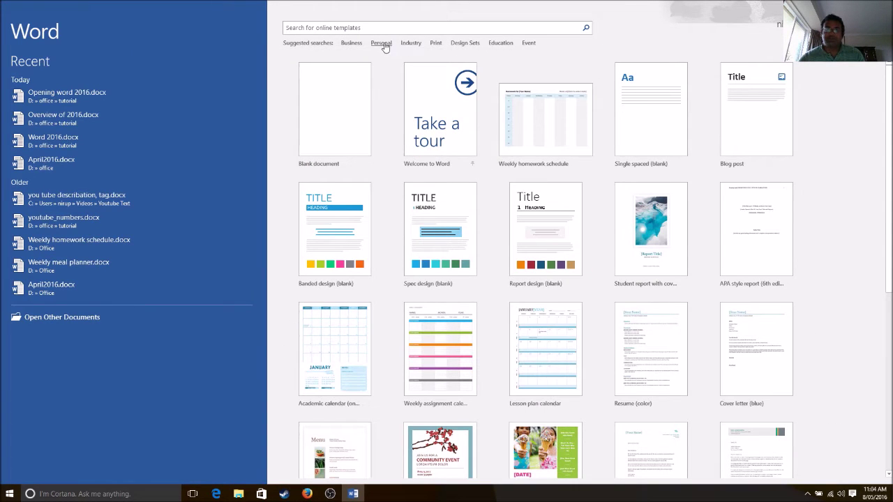
# Search Education templates and preview the Certificate of participation template
pyautogui.click(501, 44)
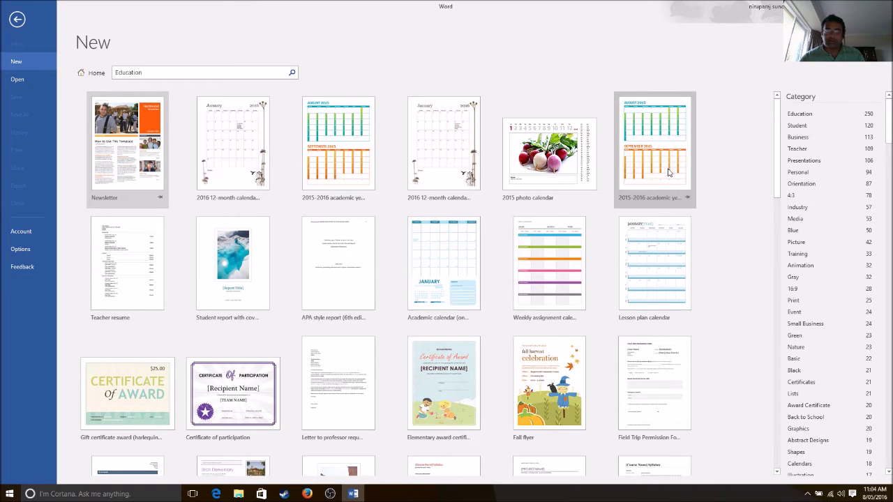
pyautogui.moveTo(777, 155); pyautogui.dragTo(777, 209)
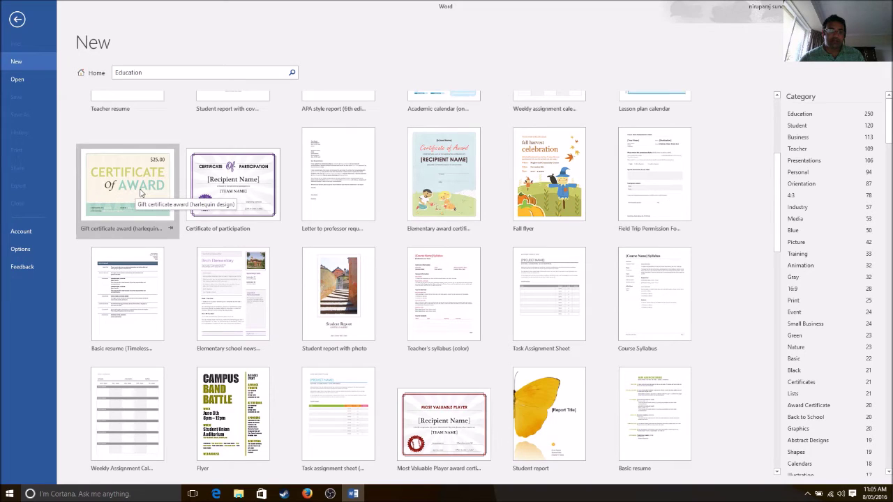
pyautogui.click(250, 190)
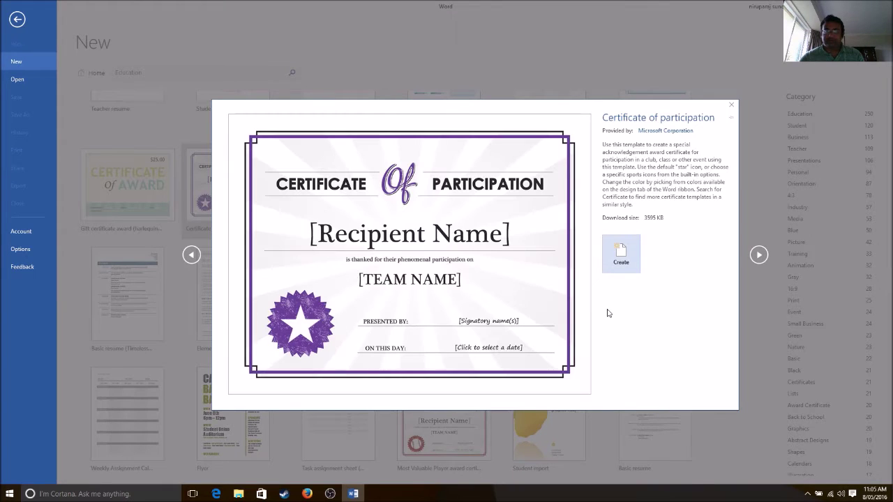
# Create a new document from the purple Certificate of participation template
pyautogui.click(612, 257)
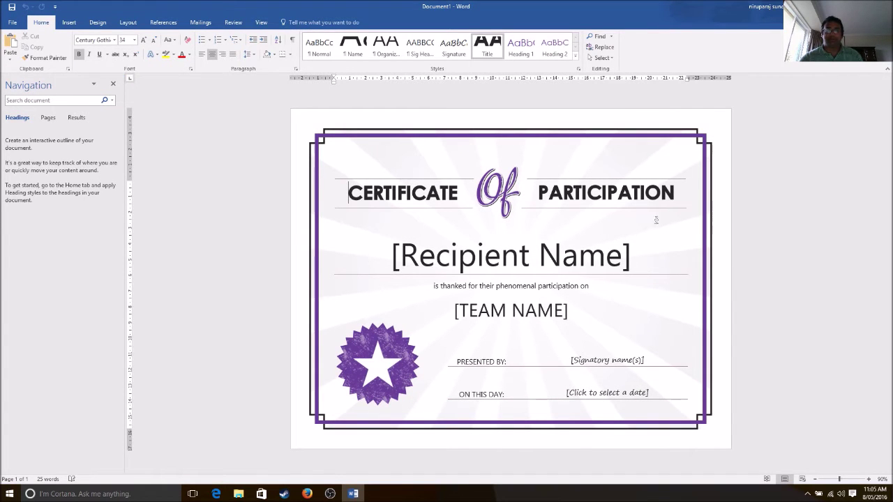
# Replace the certificate's [Recipient Name] placeholder with the recipient's name
pyautogui.click(606, 262)
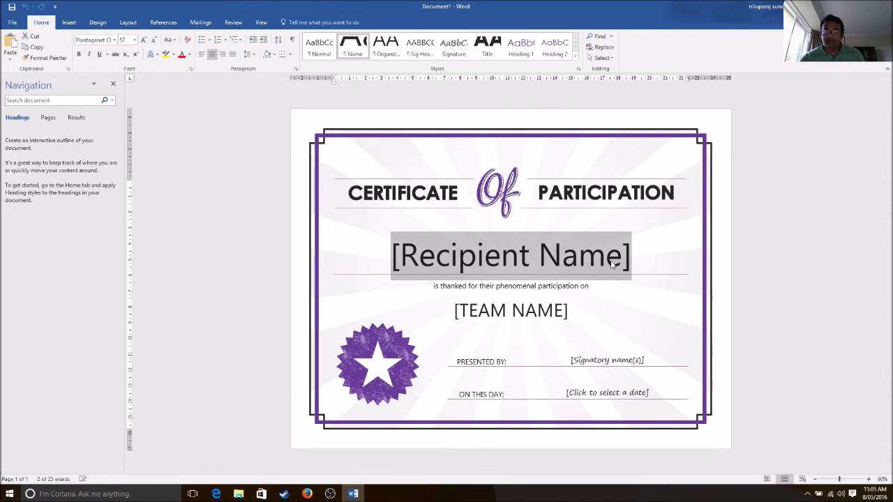
pyautogui.click(529, 311)
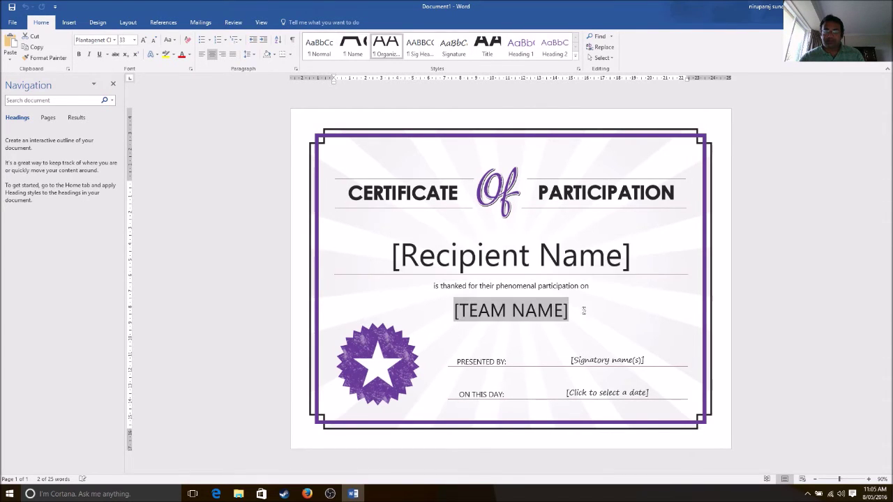
pyautogui.click(587, 360)
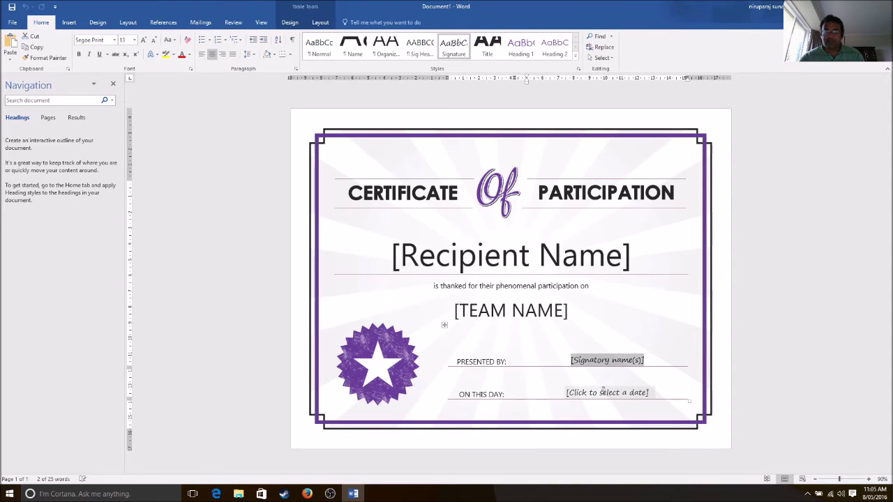
pyautogui.click(603, 394)
pyautogui.click(530, 263)
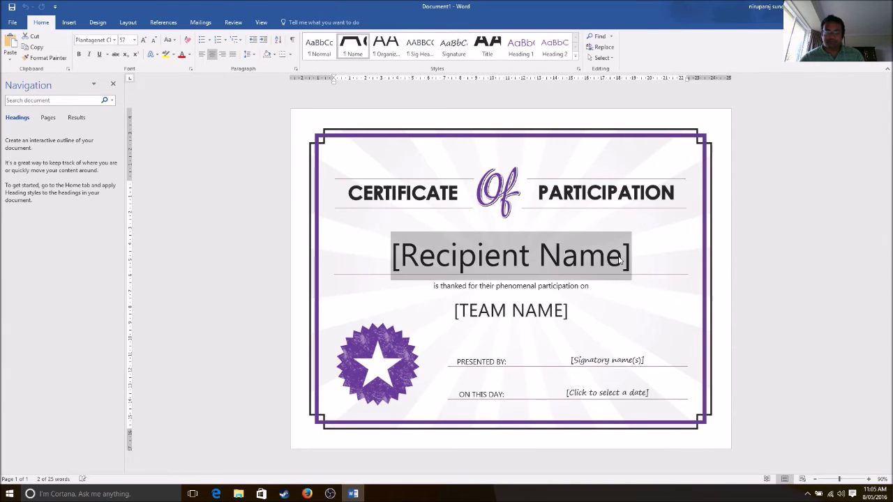
pyautogui.write('Niru')
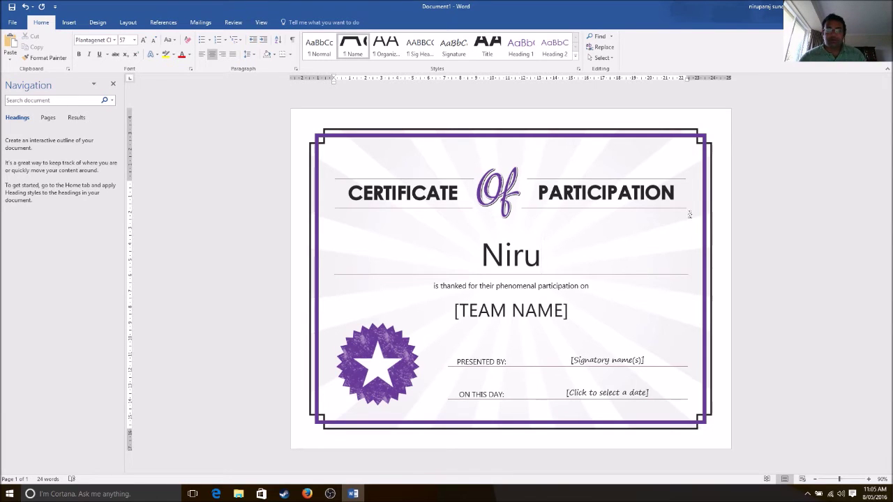
pyautogui.click(479, 251)
pyautogui.click(551, 254)
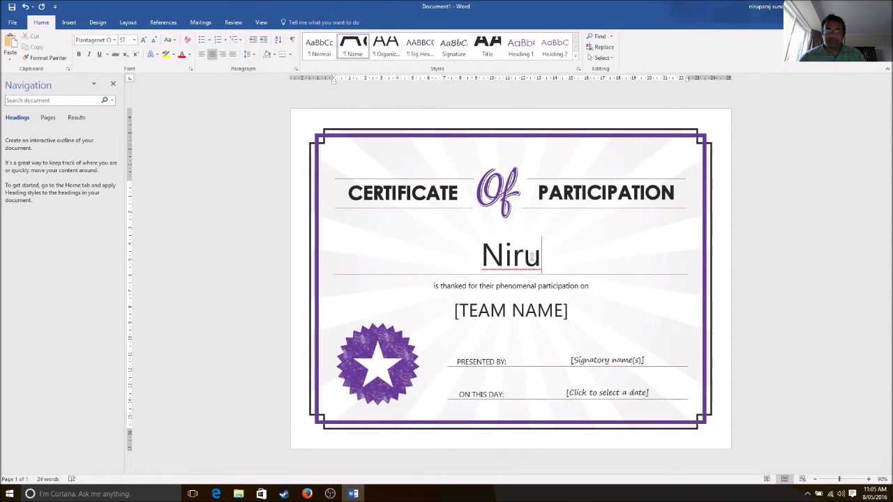
# Change the recipient's name to blue from the Font Color palette
pyautogui.doubleClick(545, 256)
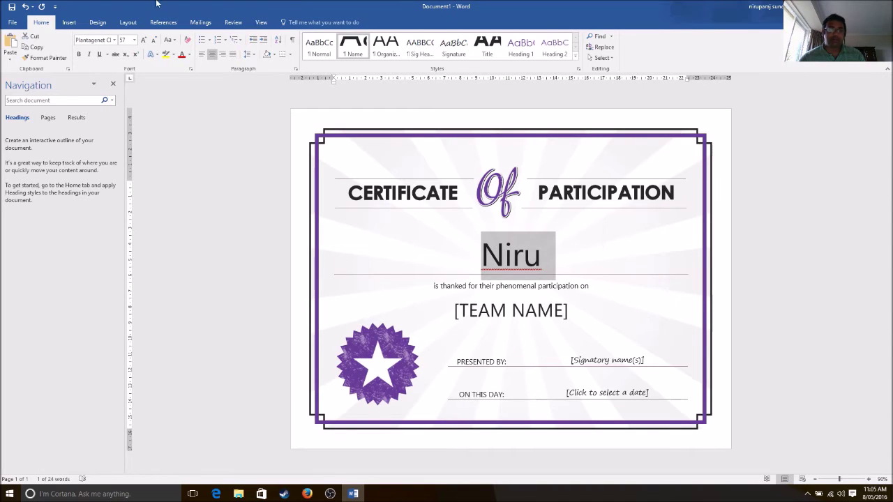
pyautogui.click(181, 56)
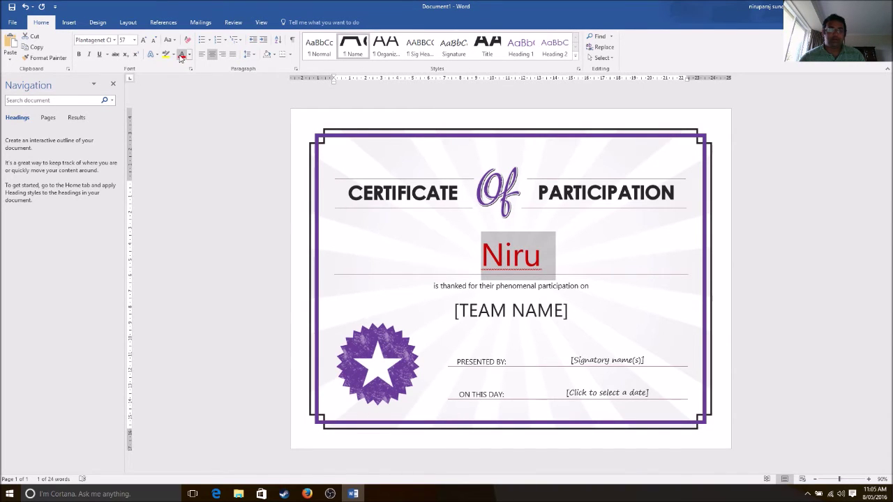
pyautogui.click(188, 56)
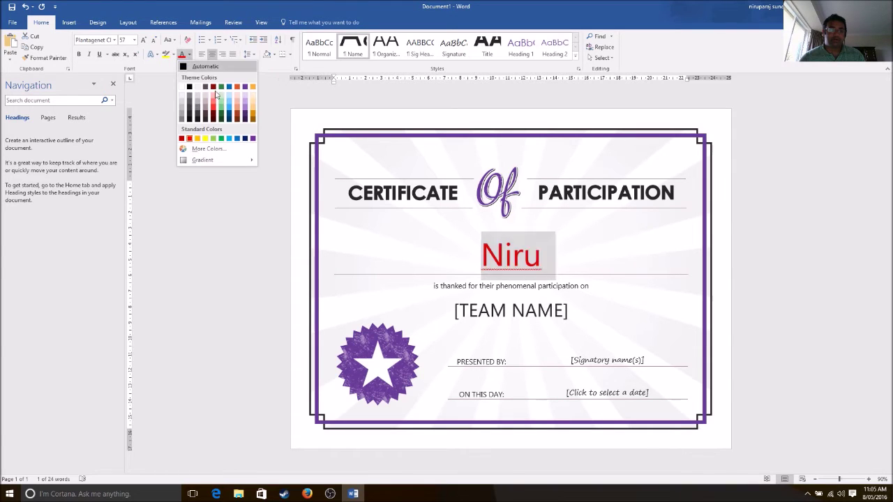
pyautogui.click(229, 108)
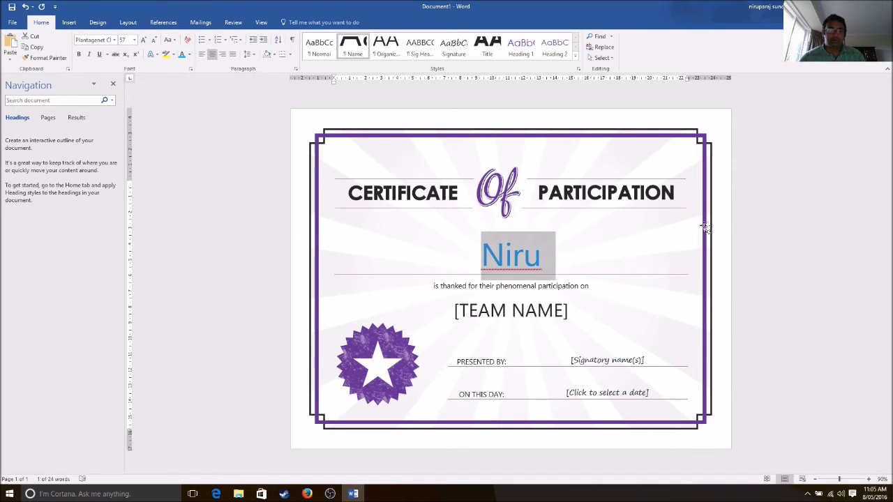
pyautogui.click(635, 233)
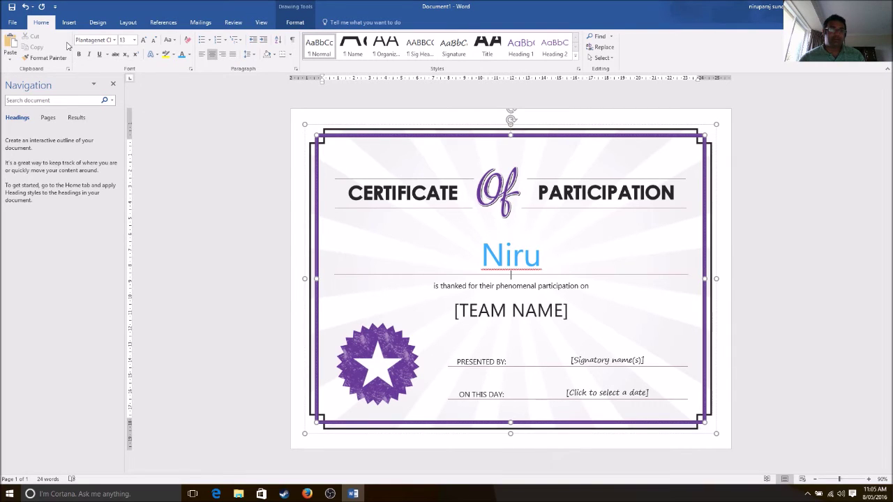
# Save the certificate as Certificate.docx in DATA (D:)\office\tutorial
pyautogui.click(12, 23)
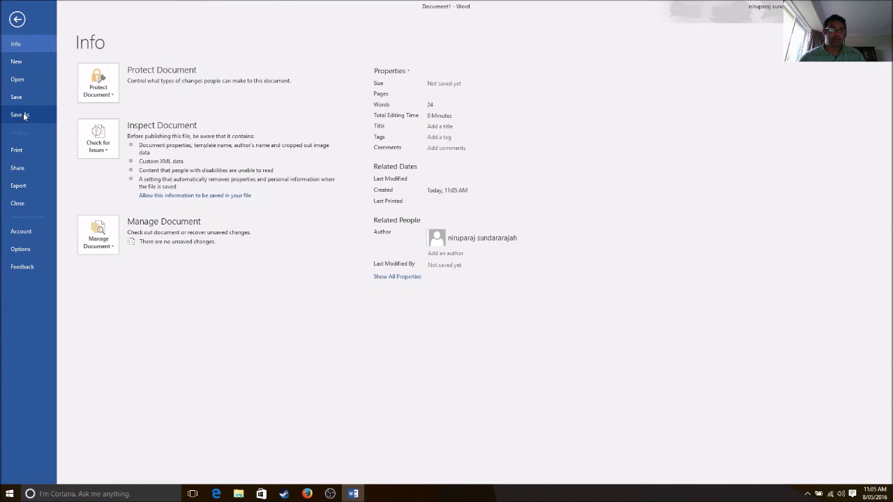
pyautogui.click(22, 115)
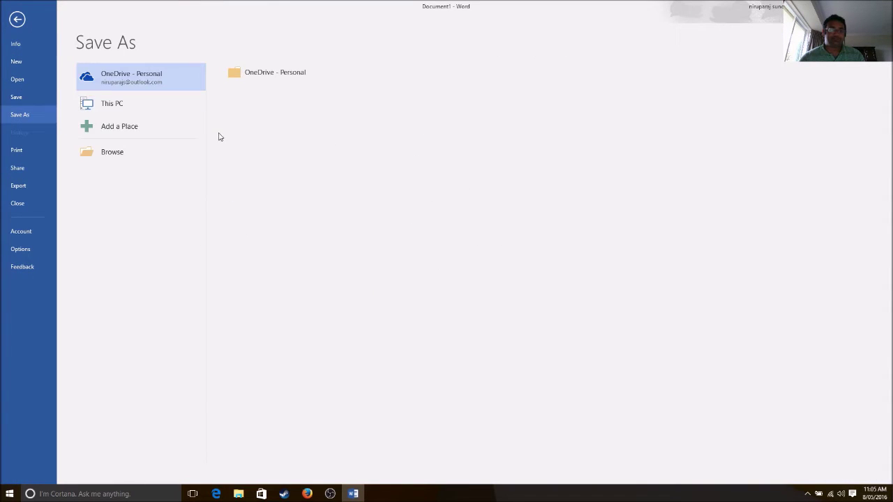
pyautogui.click(163, 77)
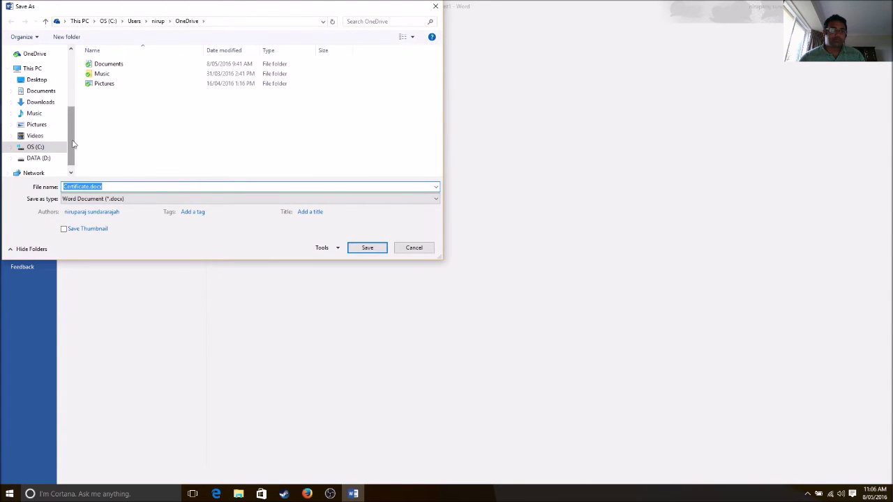
pyautogui.moveTo(71, 145)
pyautogui.mouseDown()
pyautogui.moveTo(78, 98)
pyautogui.moveTo(81, 146)
pyautogui.mouseUp()
pyautogui.click(33, 132)
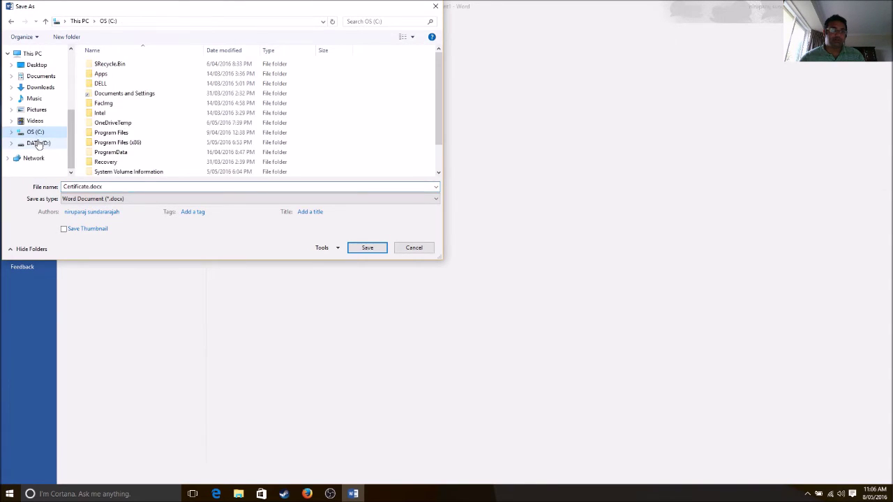
pyautogui.click(38, 143)
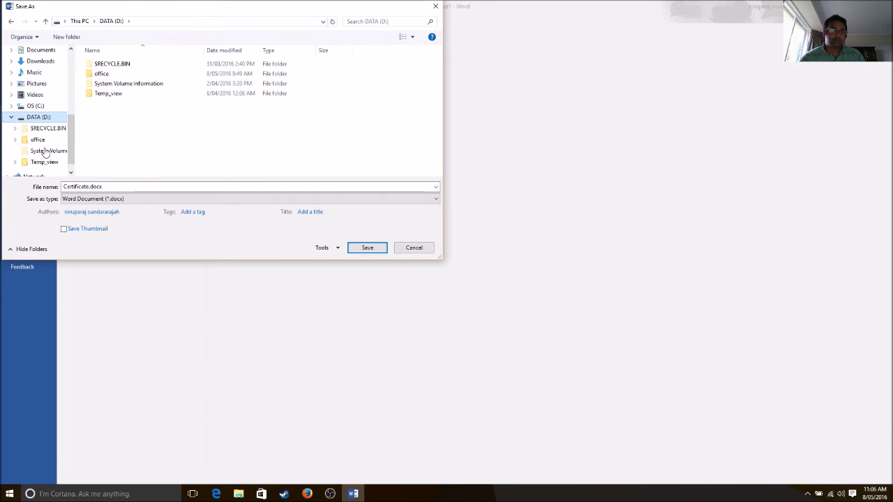
pyautogui.doubleClick(129, 74)
pyautogui.click(137, 68)
pyautogui.doubleClick(137, 68)
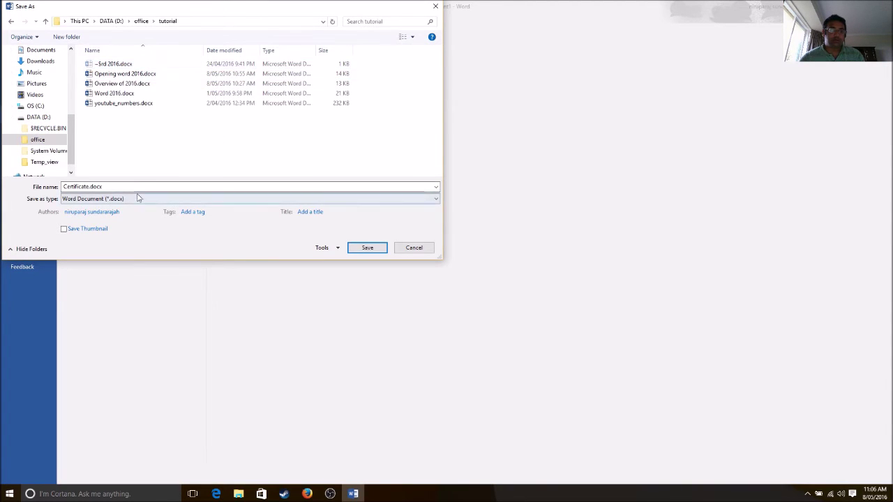
pyautogui.click(160, 186)
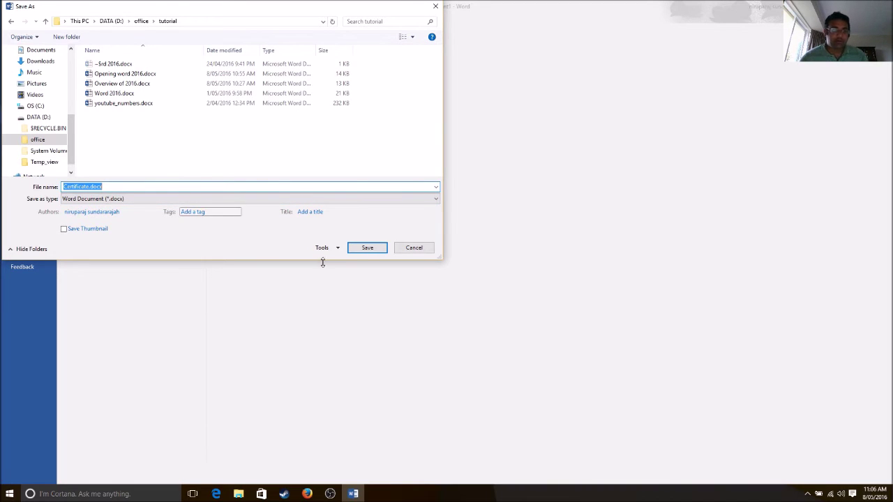
pyautogui.click(368, 248)
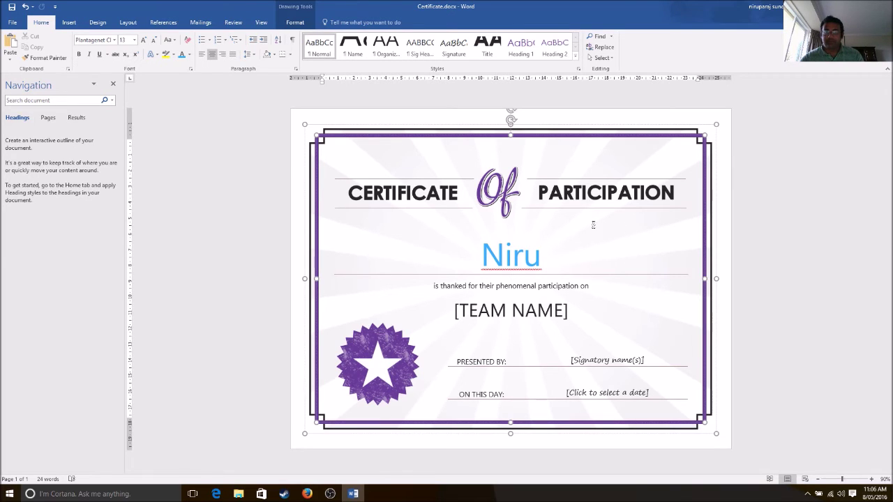
# Replace the [TEAM NAME] placeholder with 'MECHATRONIC GUY'
pyautogui.click(484, 313)
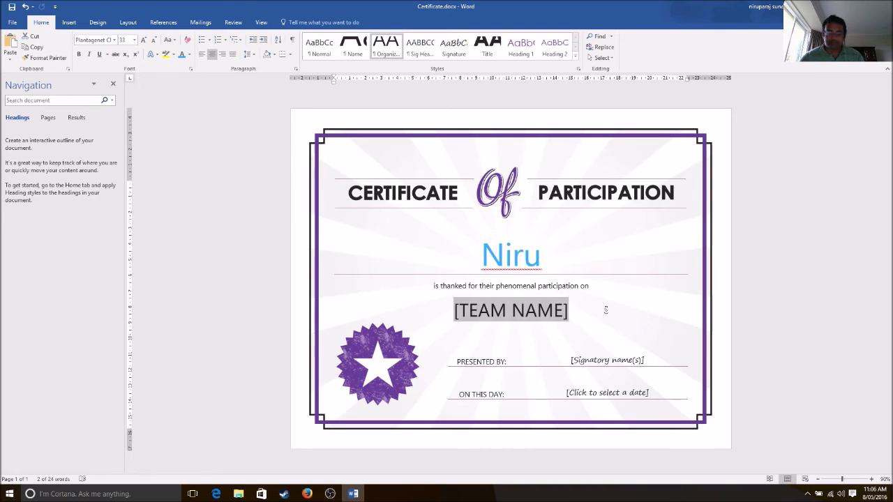
pyautogui.write('M')
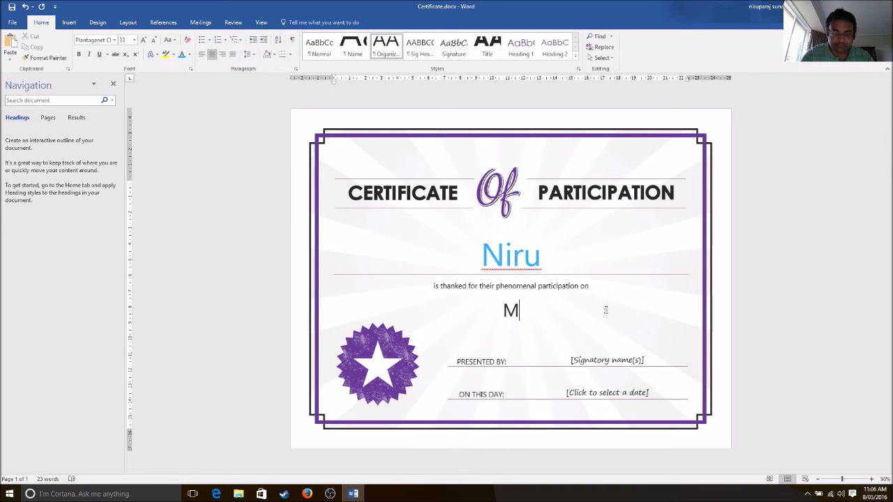
pyautogui.write('ECHATRONIC G')
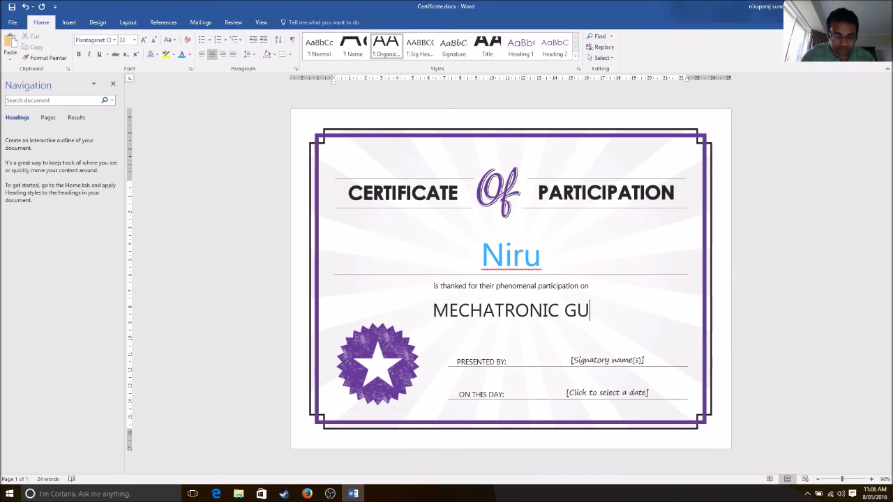
pyautogui.write('UY')
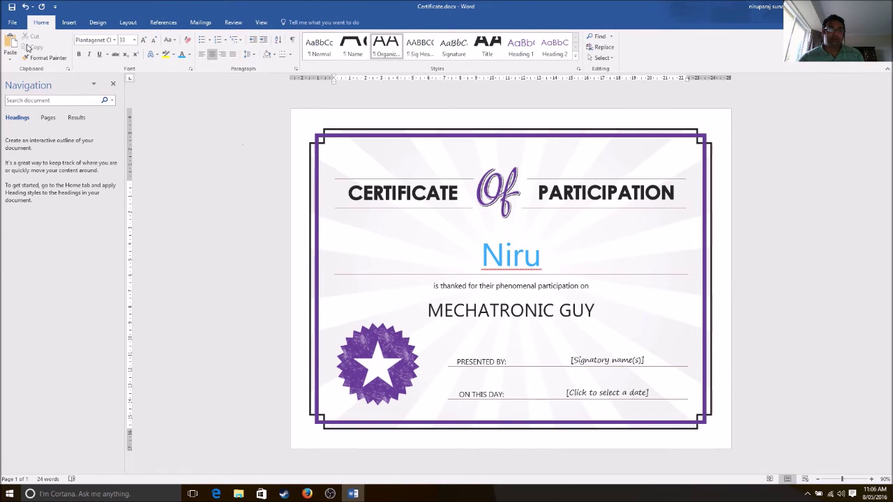
# Bring up the certificate's print preview and increase the number of copies
pyautogui.click(15, 24)
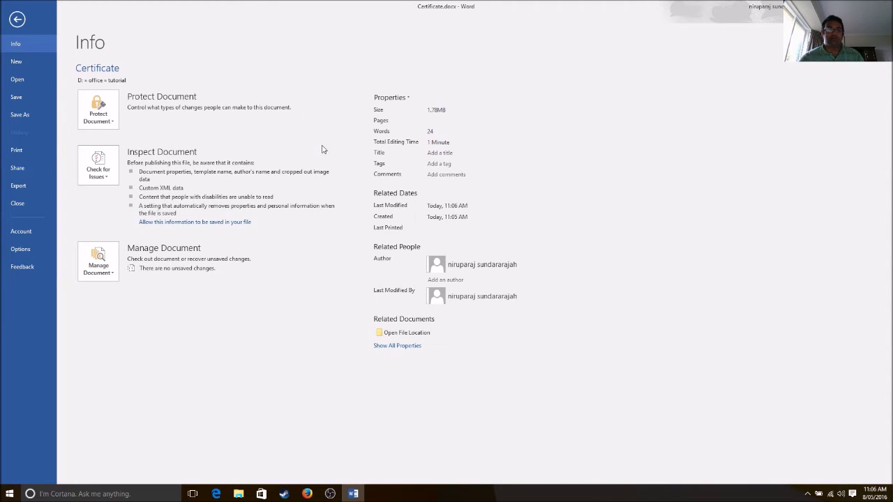
pyautogui.click(31, 148)
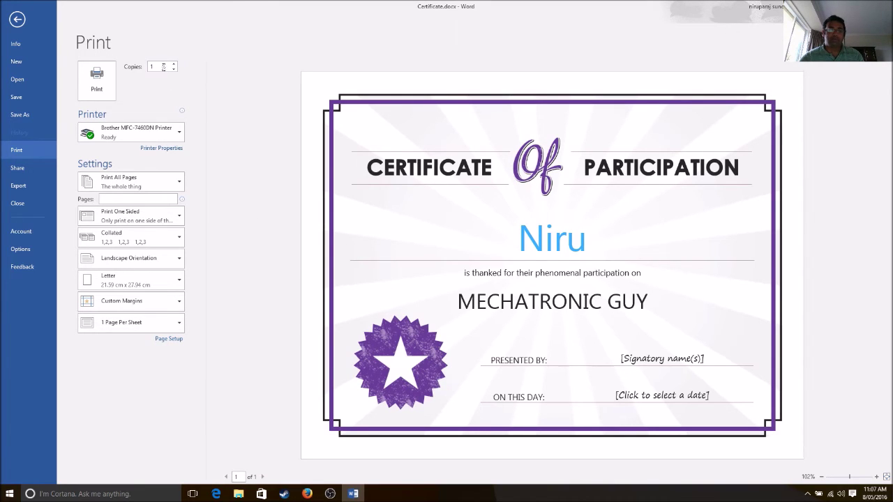
pyautogui.click(173, 65)
pyautogui.click(175, 69)
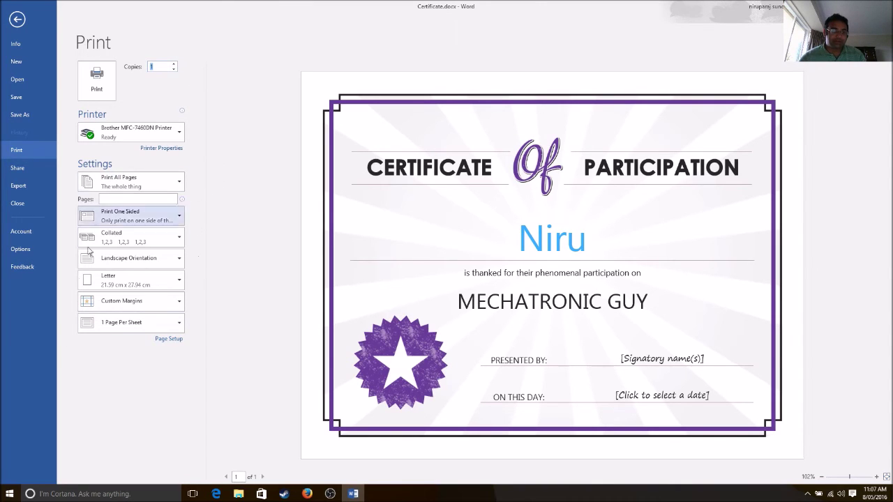
pyautogui.click(180, 239)
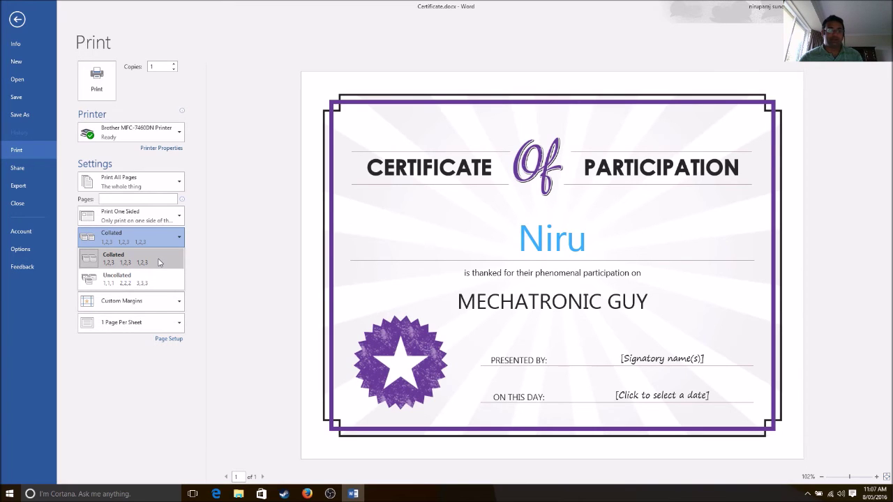
pyautogui.click(180, 219)
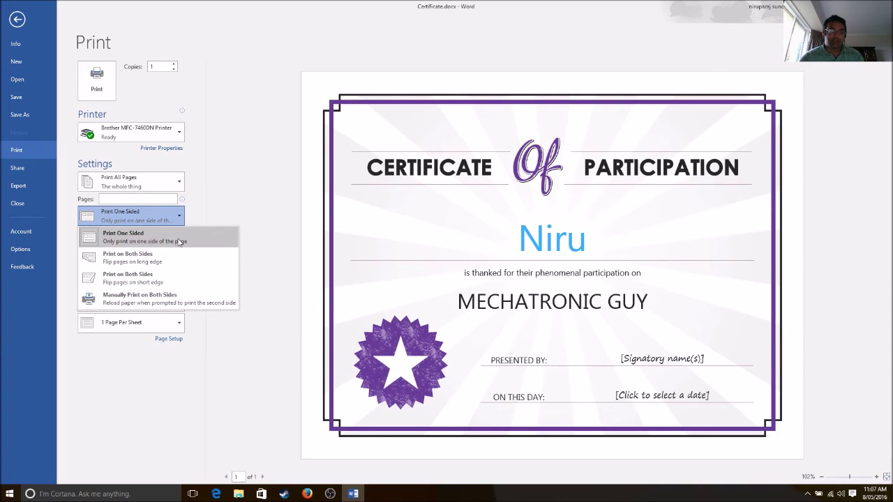
pyautogui.click(211, 221)
# Try portrait orientation for the printout, then switch it back to landscape
pyautogui.click(179, 259)
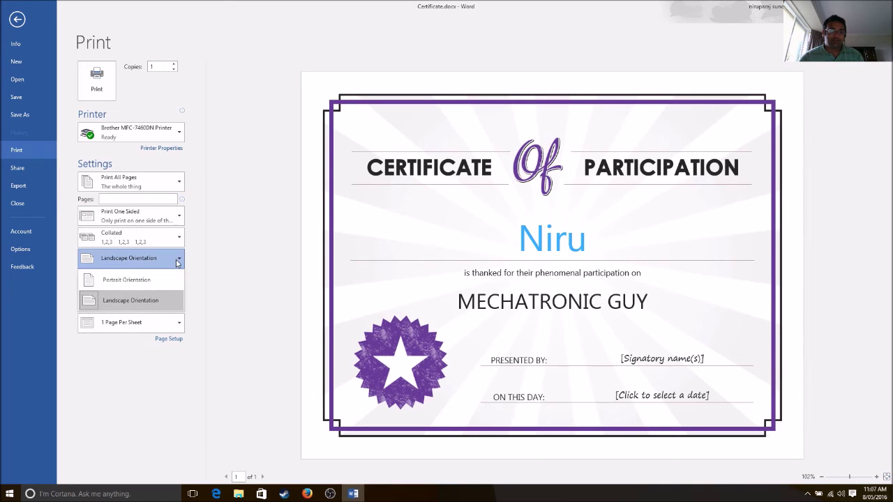
pyautogui.click(166, 279)
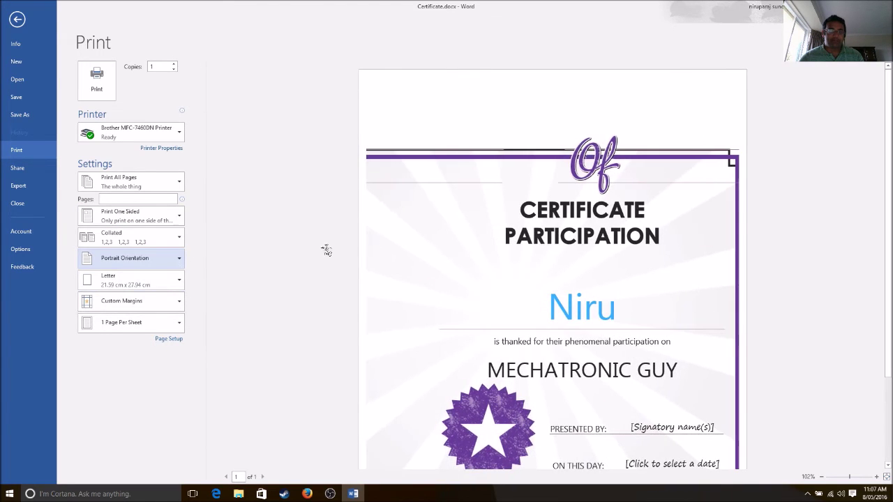
pyautogui.scroll(-2, 415, 199)
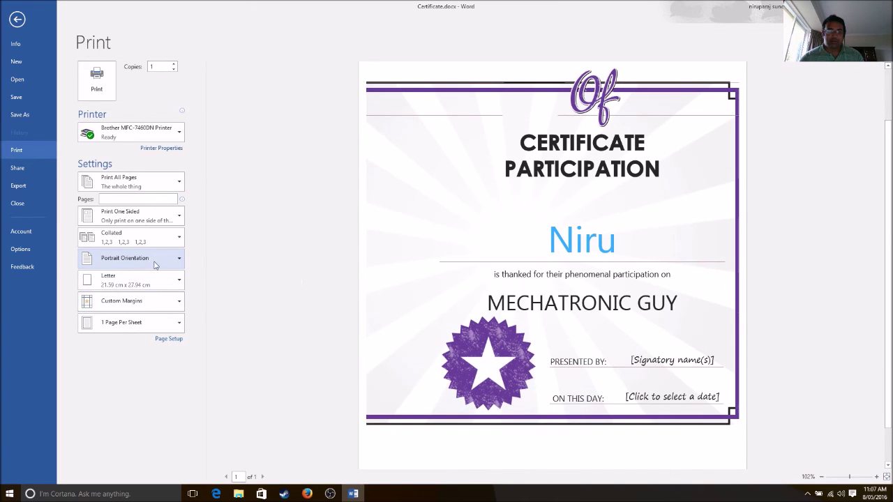
pyautogui.click(180, 258)
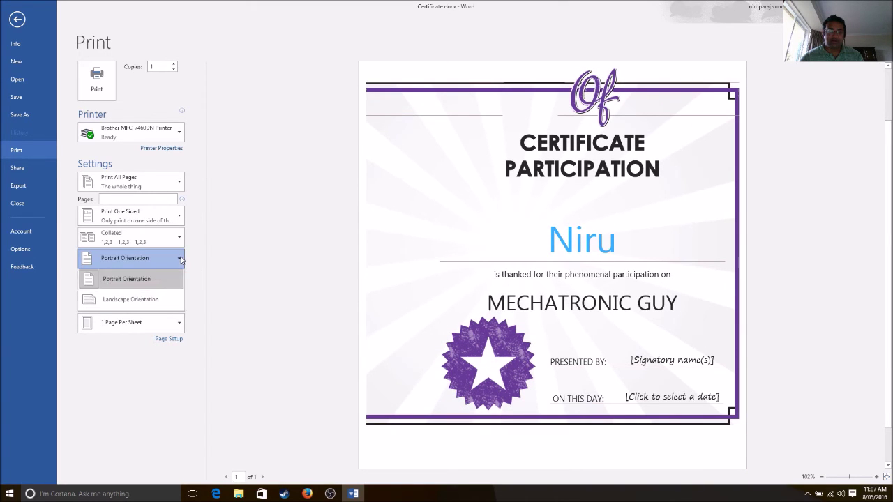
pyautogui.click(135, 299)
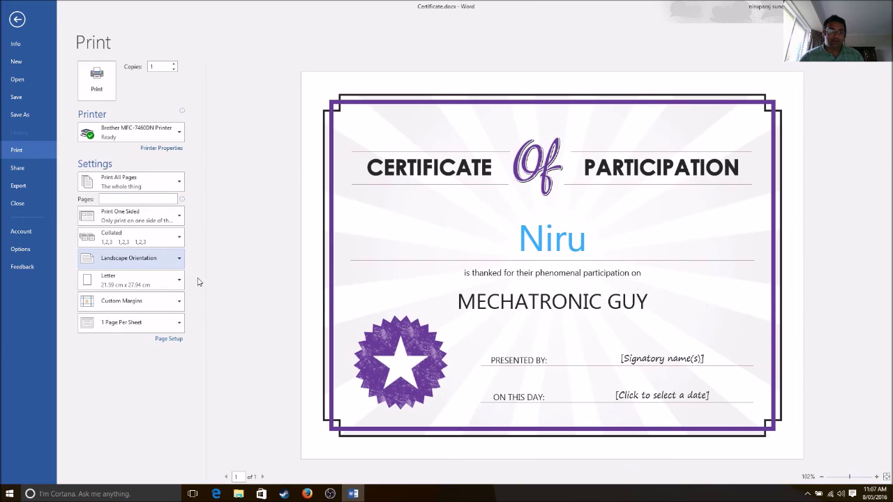
# Try 2 pages per sheet, then return to 1 page per sheet
pyautogui.click(180, 324)
pyautogui.click(159, 365)
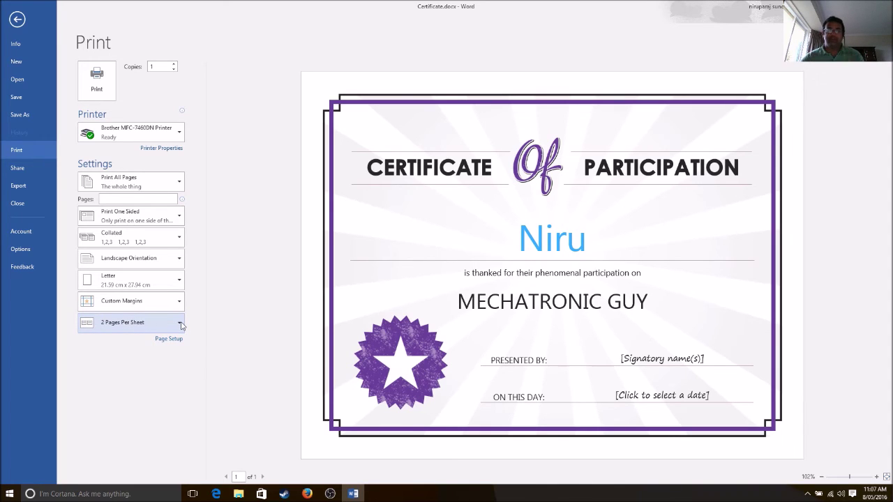
pyautogui.click(181, 326)
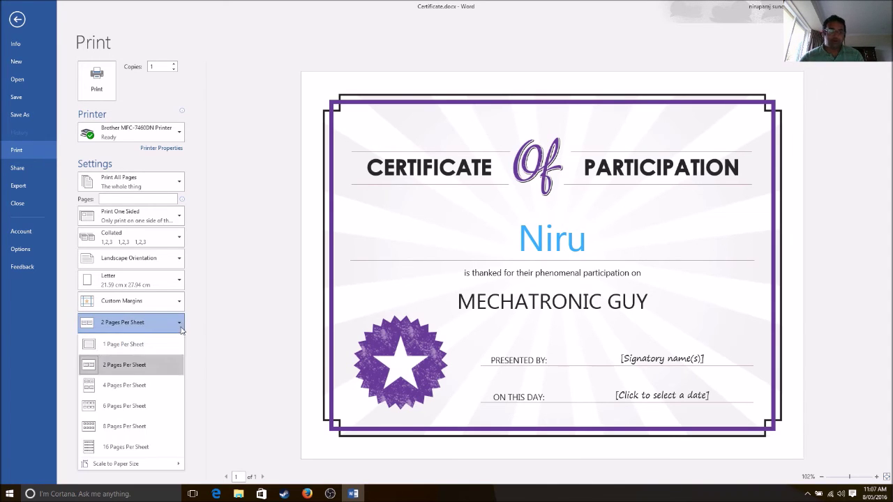
pyautogui.click(143, 349)
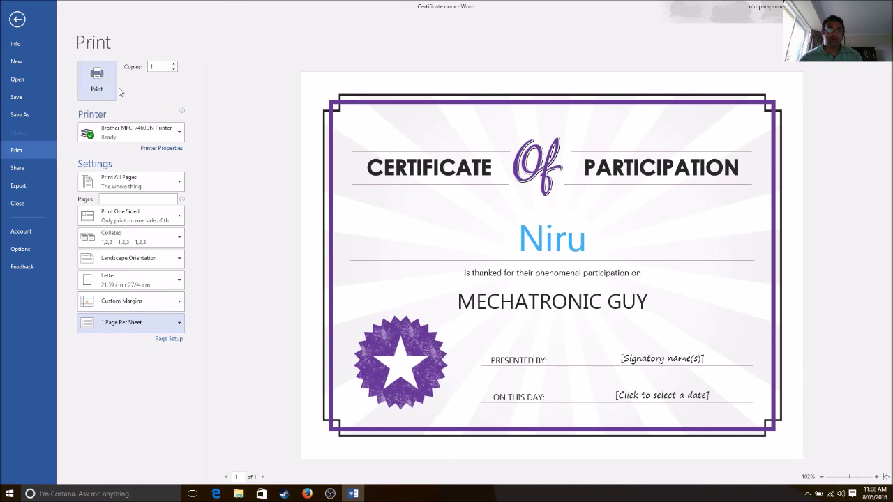
# Print the certificate to the Adobe PDF printer at 4 pages per sheet
pyautogui.click(180, 133)
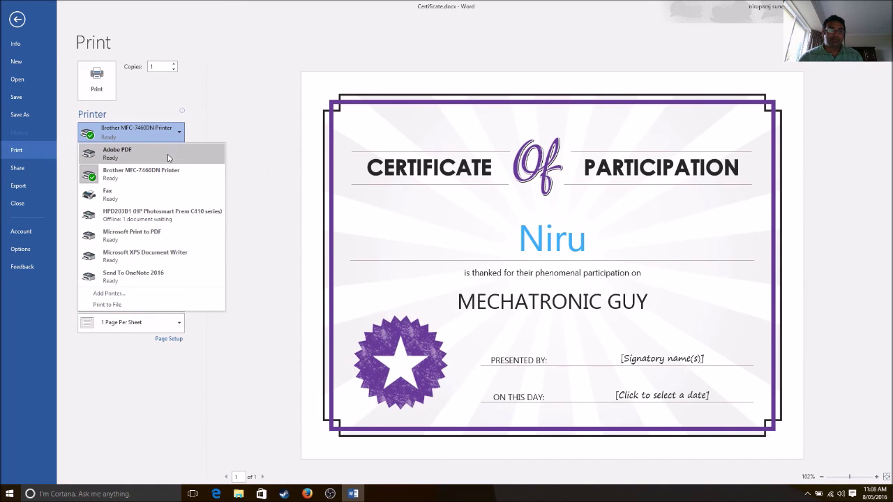
pyautogui.click(168, 157)
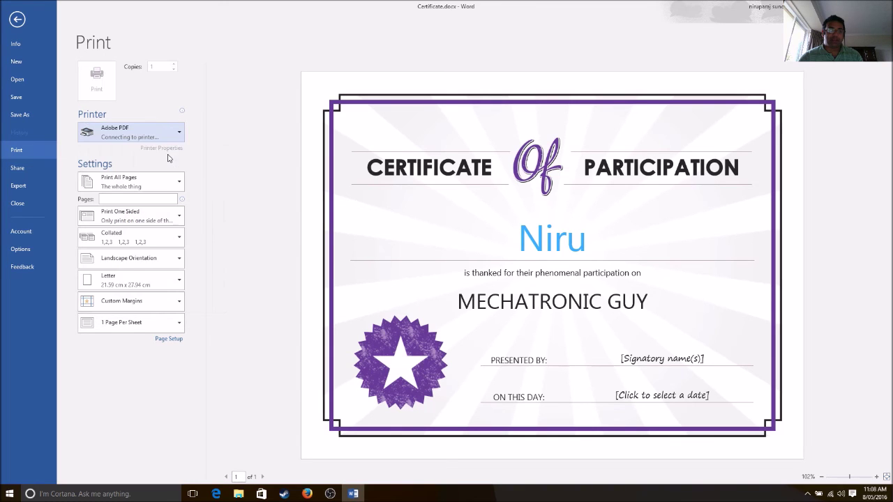
pyautogui.click(177, 323)
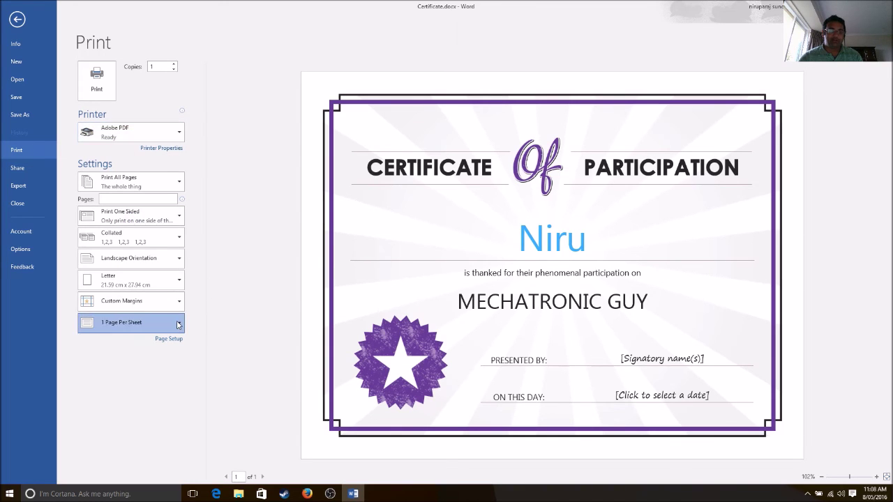
pyautogui.click(155, 393)
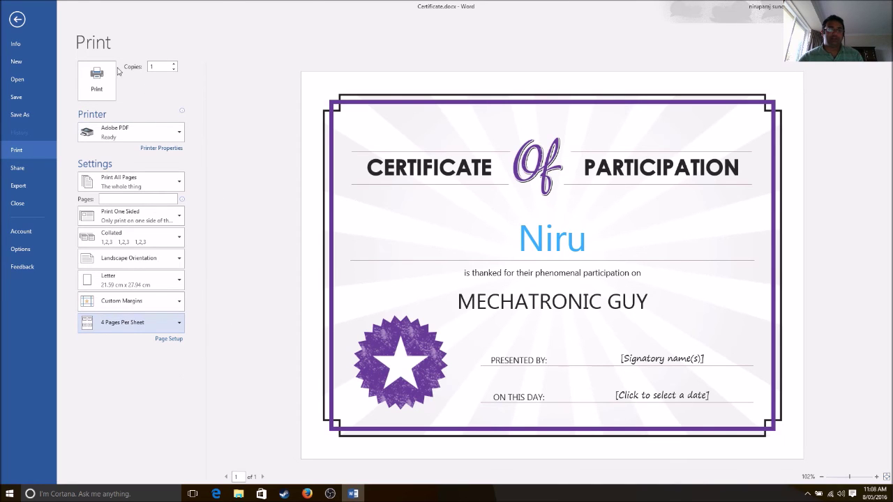
pyautogui.click(103, 83)
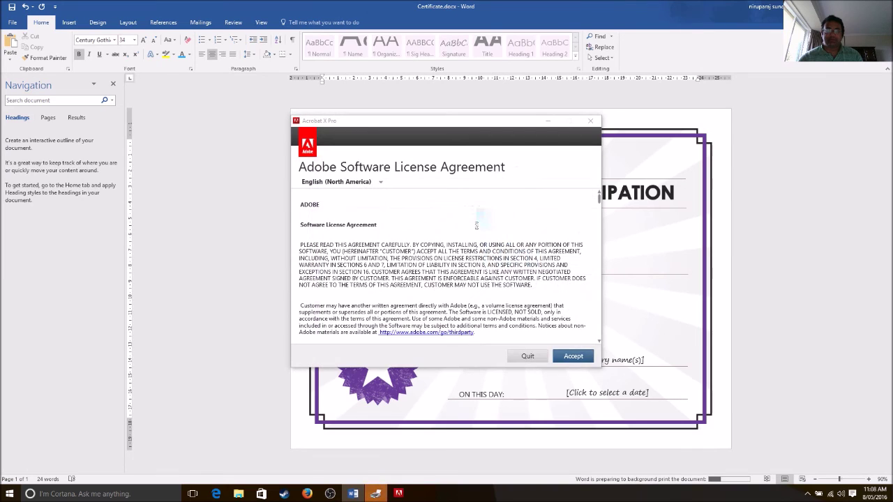
# Accept the Acrobat license and save the output as Certificate.pdf on the Desktop
pyautogui.click(565, 355)
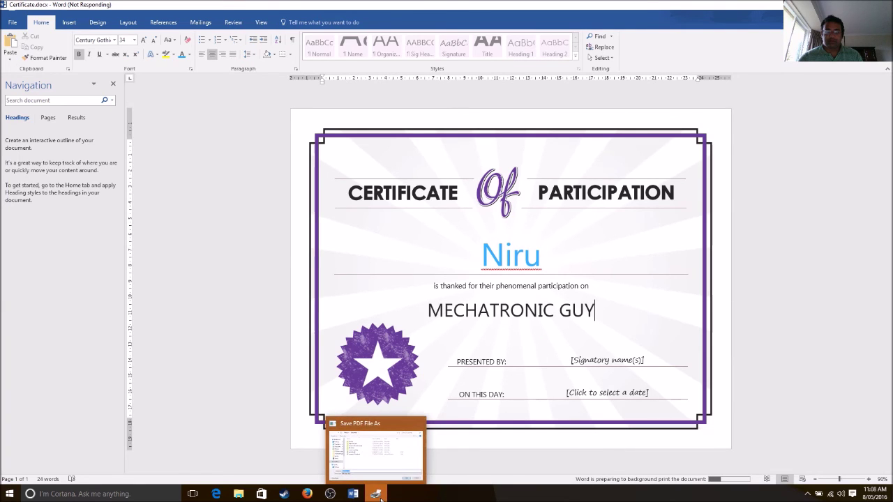
pyautogui.click(381, 498)
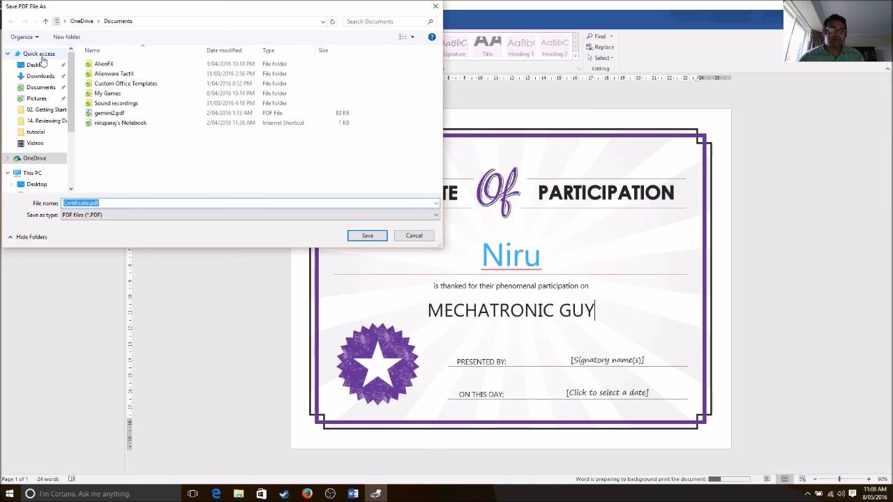
pyautogui.click(39, 64)
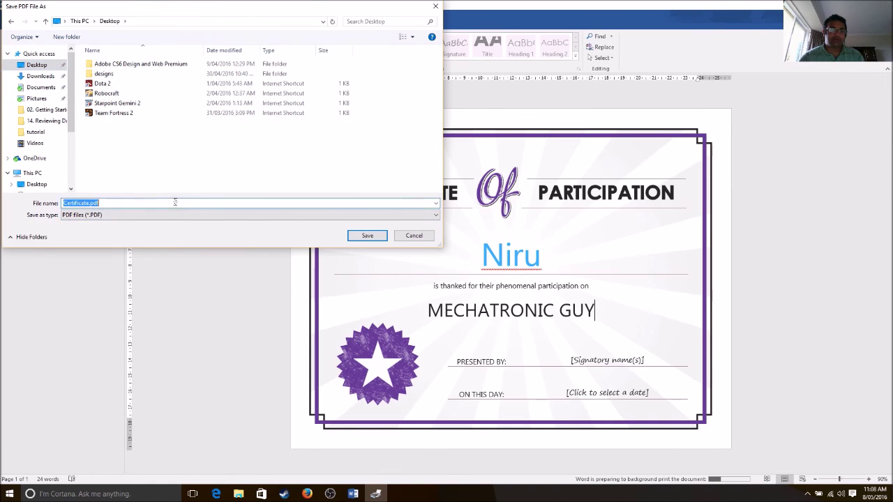
pyautogui.click(366, 235)
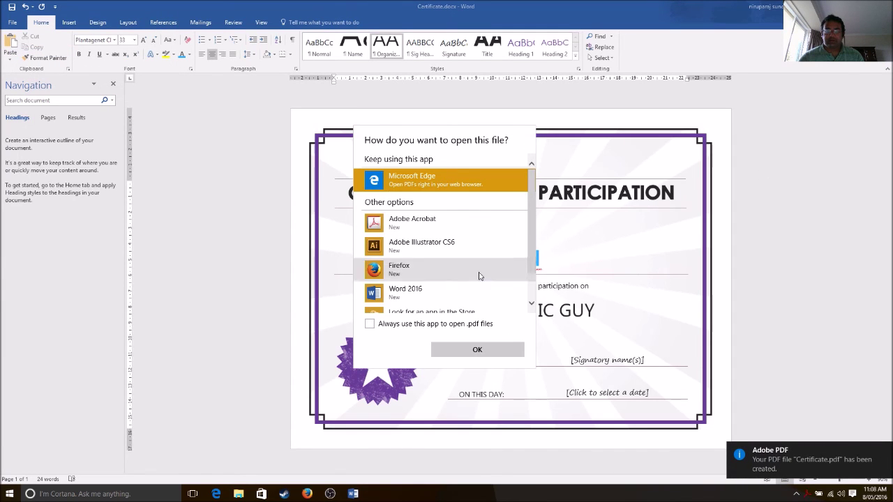
# Dismiss the PDF app prompt, show the desktop and launch Adobe Acrobat Pro
pyautogui.click(258, 309)
pyautogui.press('super+d')
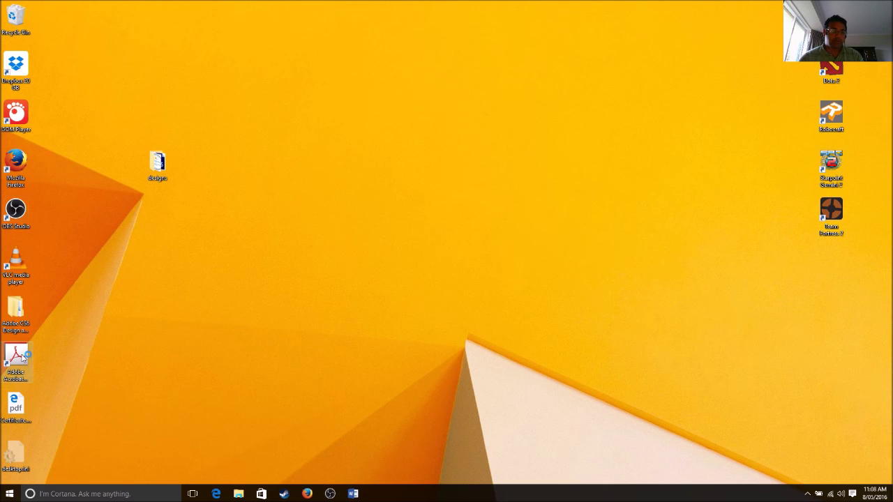
pyautogui.doubleClick(23, 357)
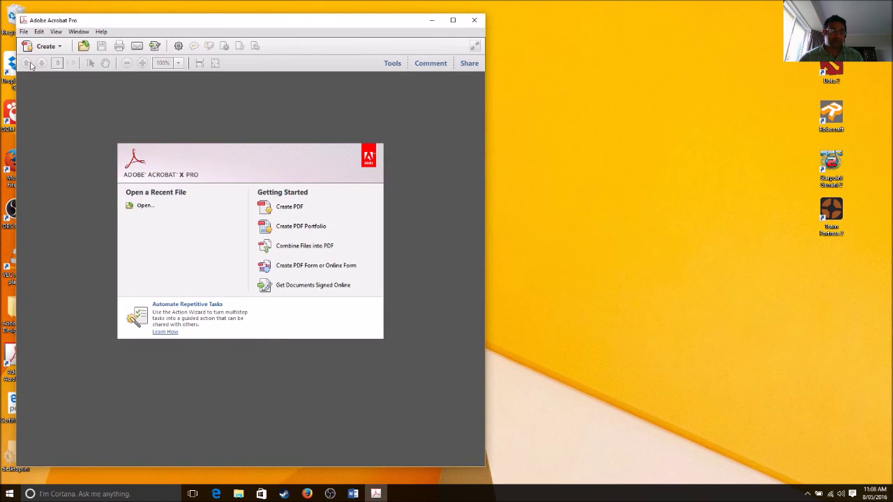
pyautogui.click(24, 31)
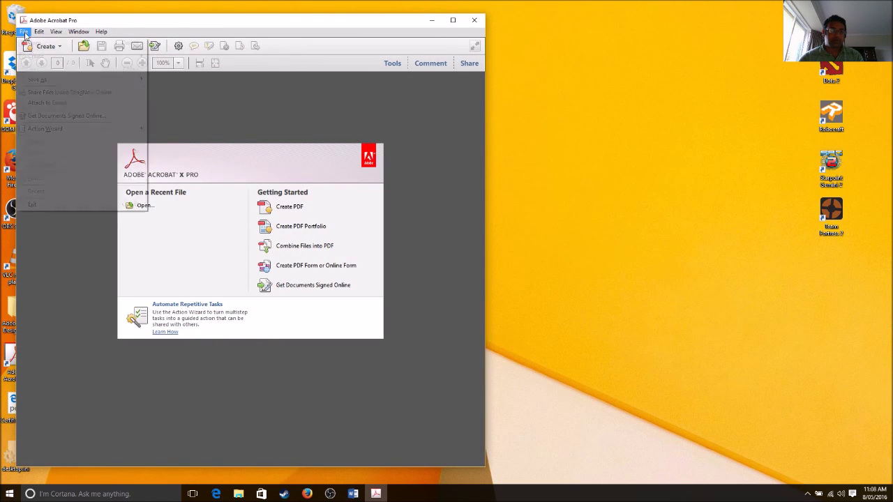
pyautogui.click(48, 45)
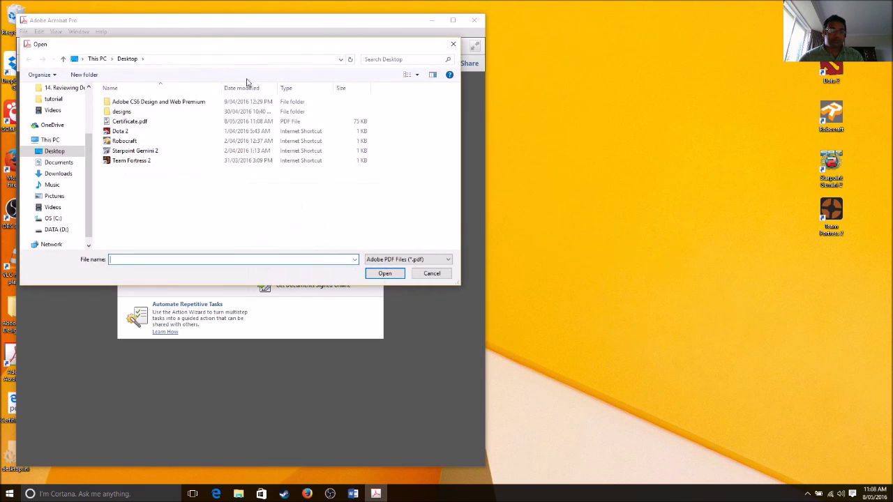
pyautogui.doubleClick(174, 124)
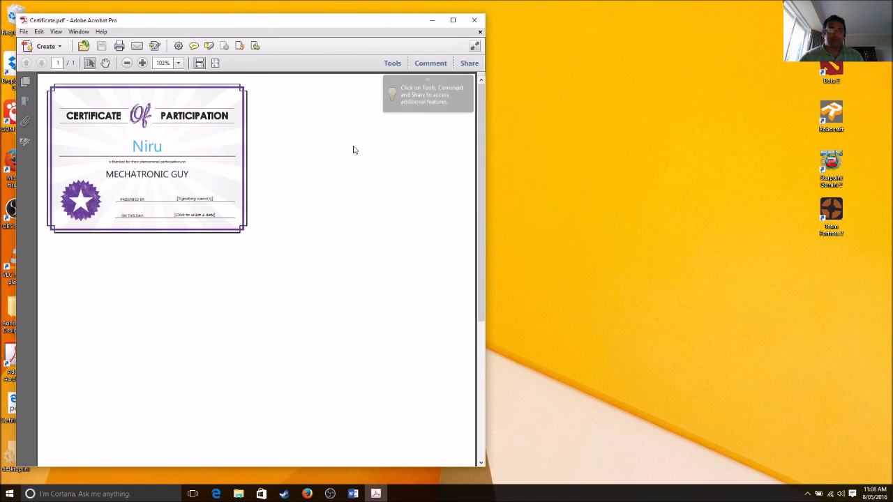
pyautogui.scroll(-2, 366, 205)
pyautogui.scroll(-3, 366, 204)
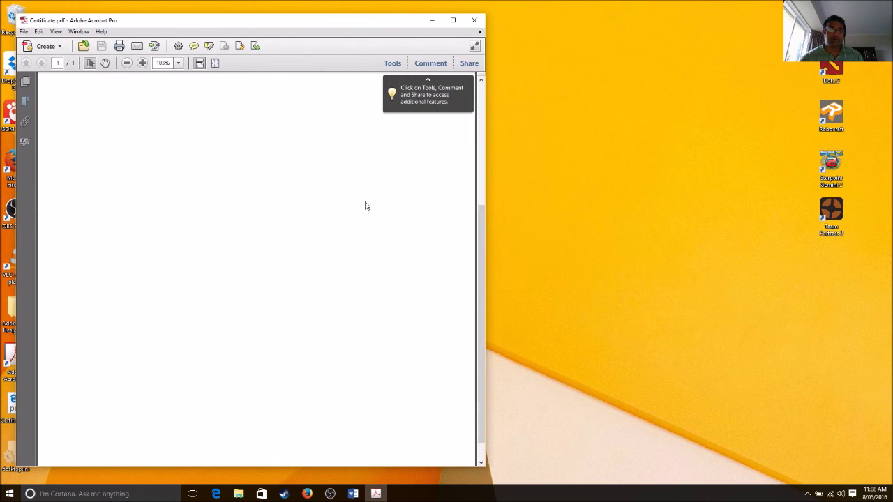
pyautogui.scroll(5, 364, 202)
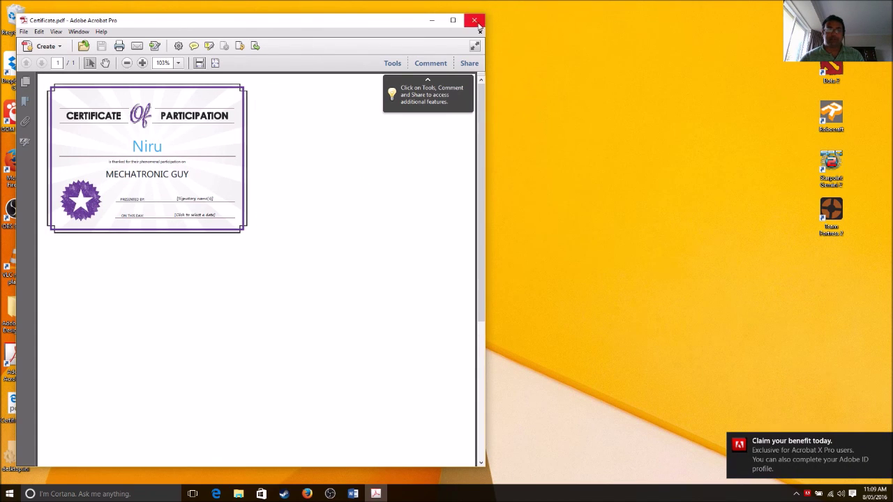
pyautogui.click(474, 19)
# Restore the Certificate.docx window in Word from the taskbar
pyautogui.click(353, 494)
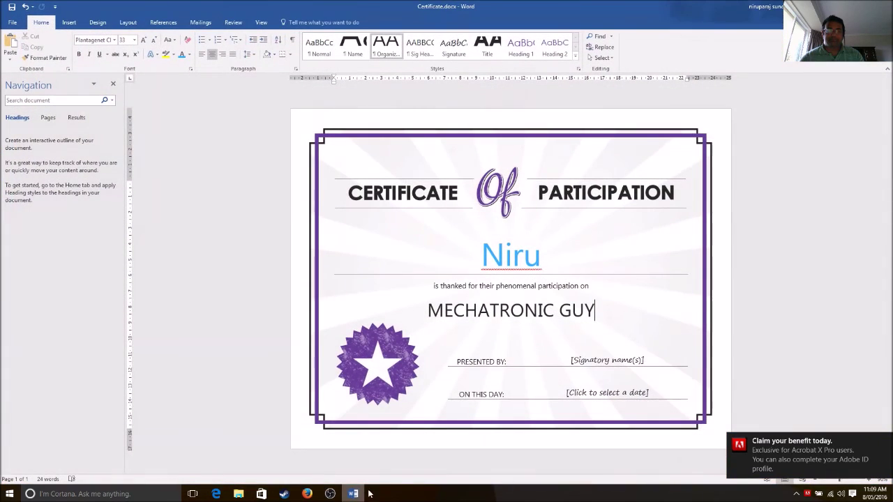